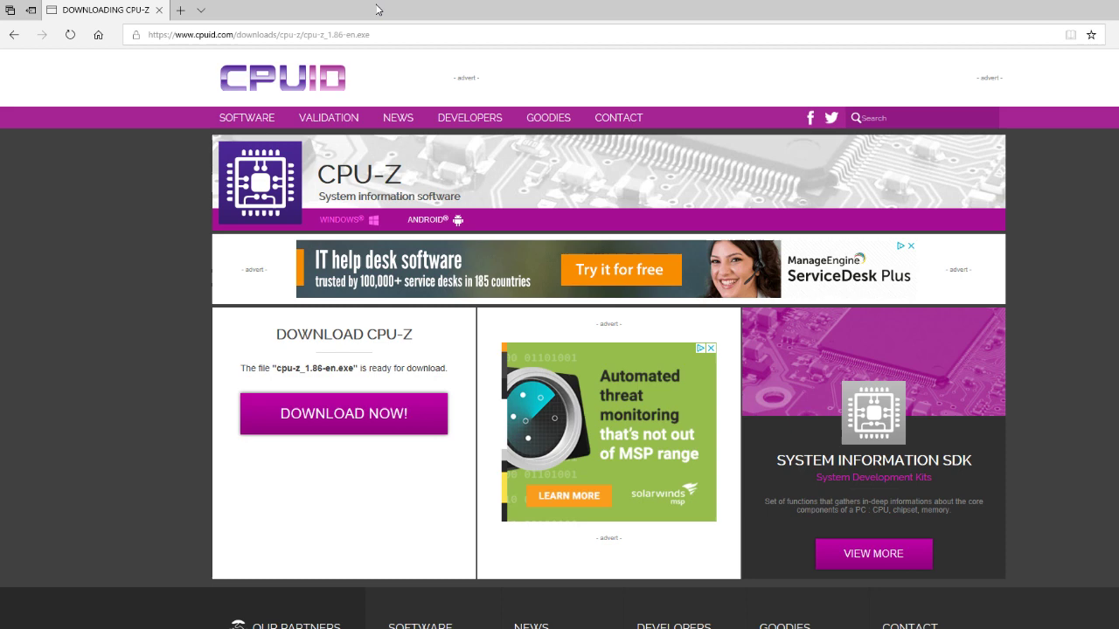
Step: Open the product page of CPU-Z for Windows on the CPUID site
click(348, 217)
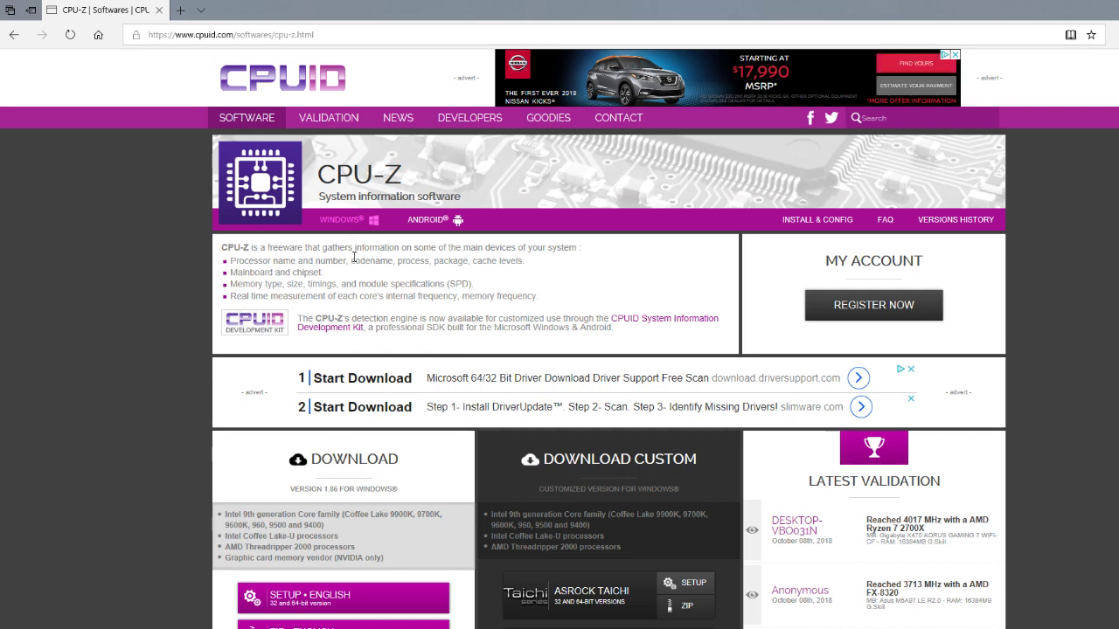
scroll(354, 262, down, 2)
scroll(377, 265, up, 2)
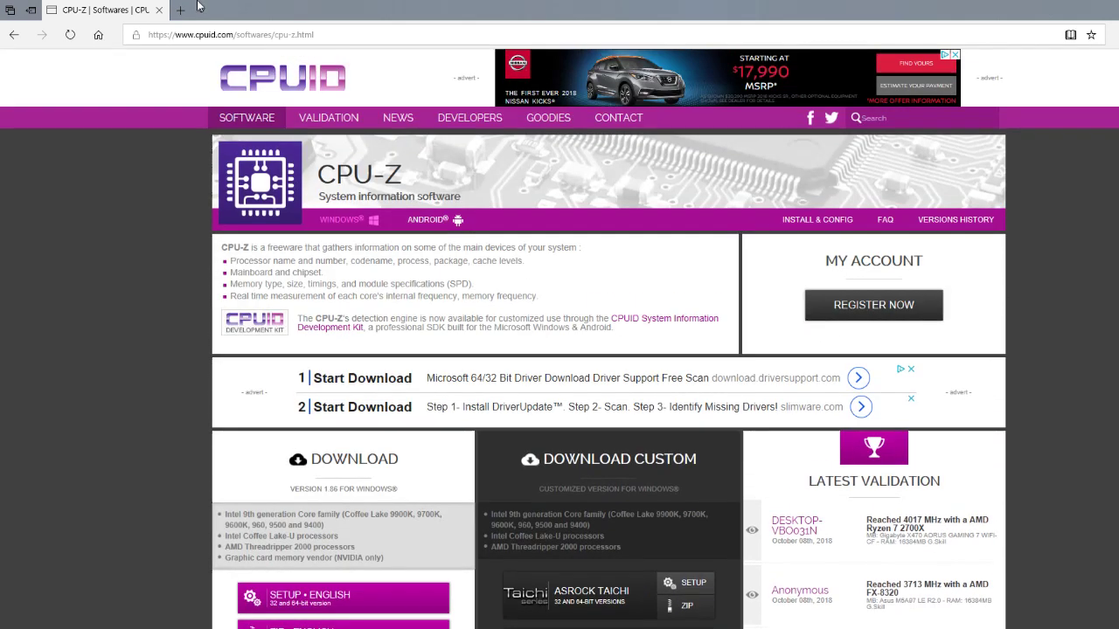
drag(334, 35, 105, 31)
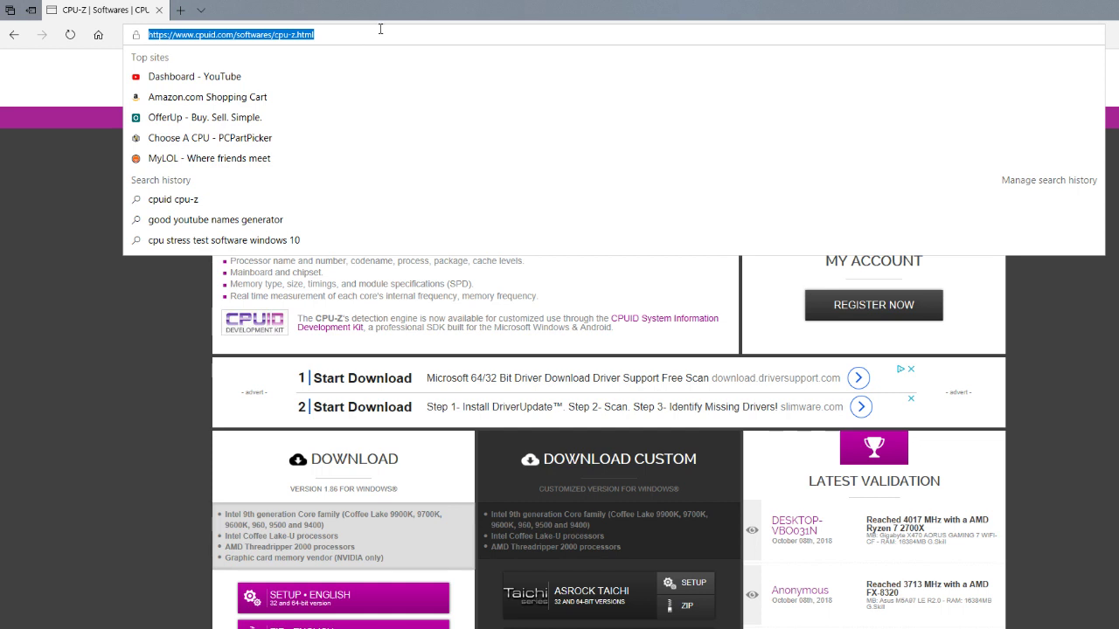
drag(381, 30, 96, 33)
drag(337, 31, 160, 31)
click(292, 392)
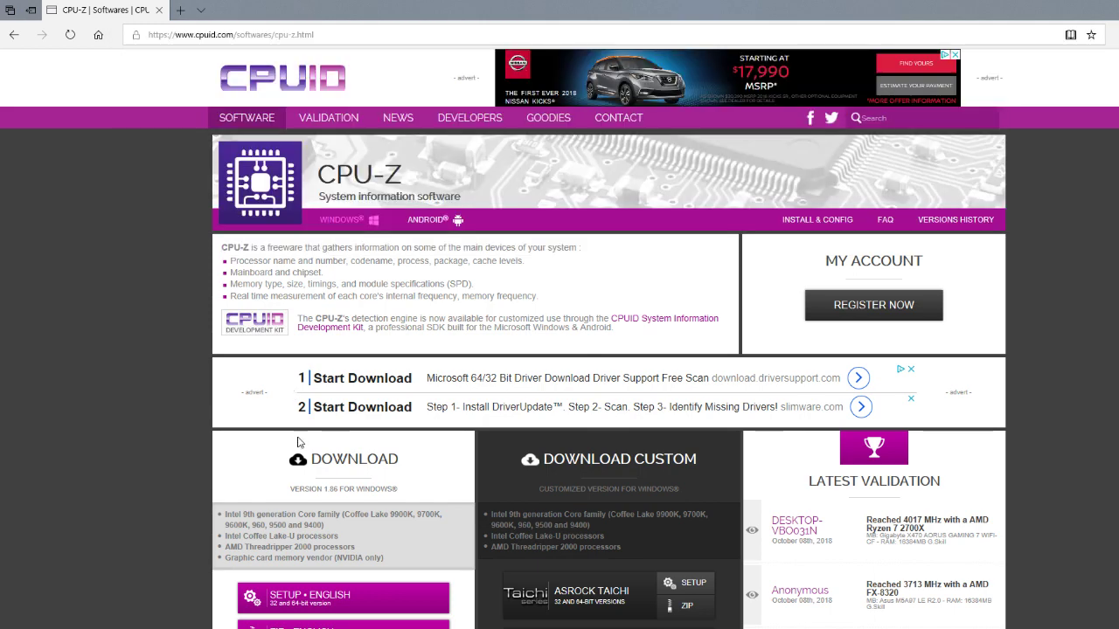
Step: Choose the English setup (32 and 64-bit version) of CPU-Z 1.86 for download
scroll(300, 443, down, 3)
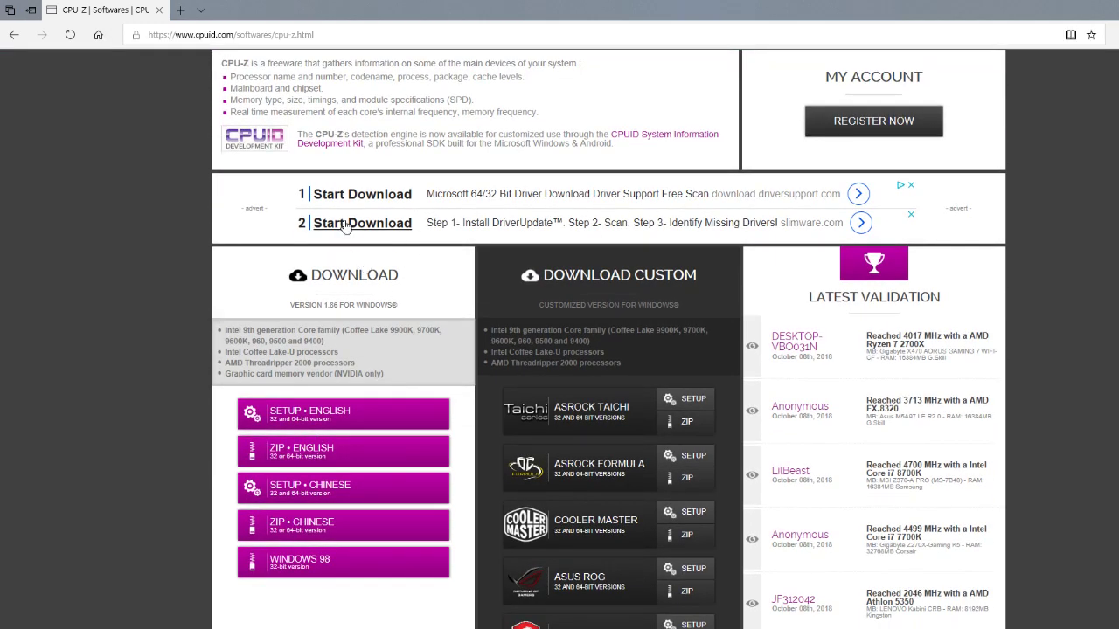
click(338, 412)
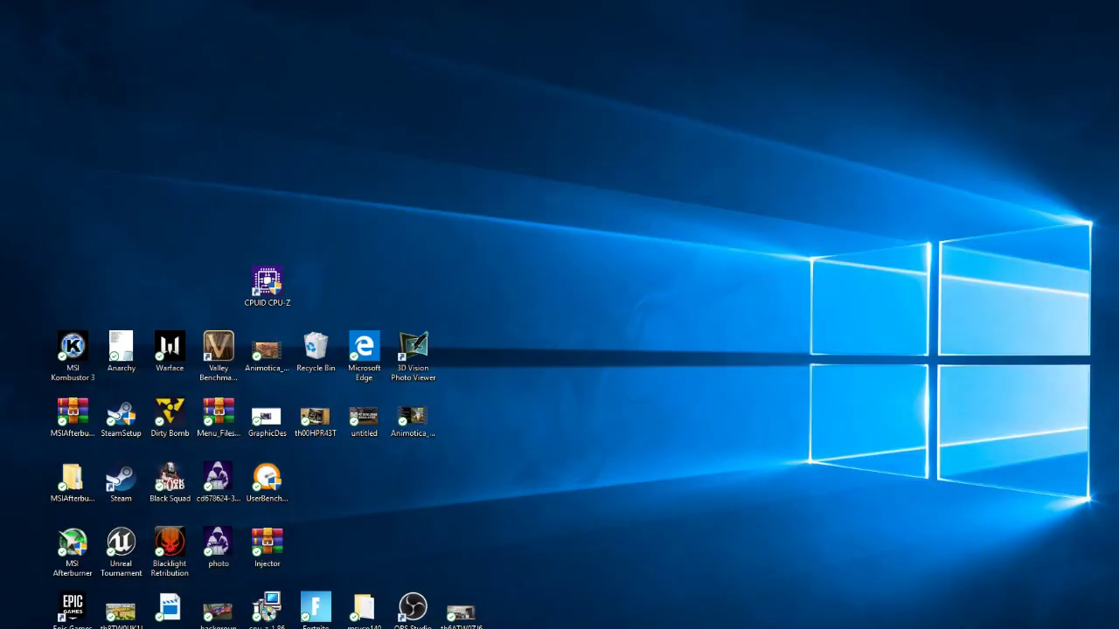
drag(454, 295, 328, 560)
drag(693, 417, 2, 584)
drag(168, 388, 3, 498)
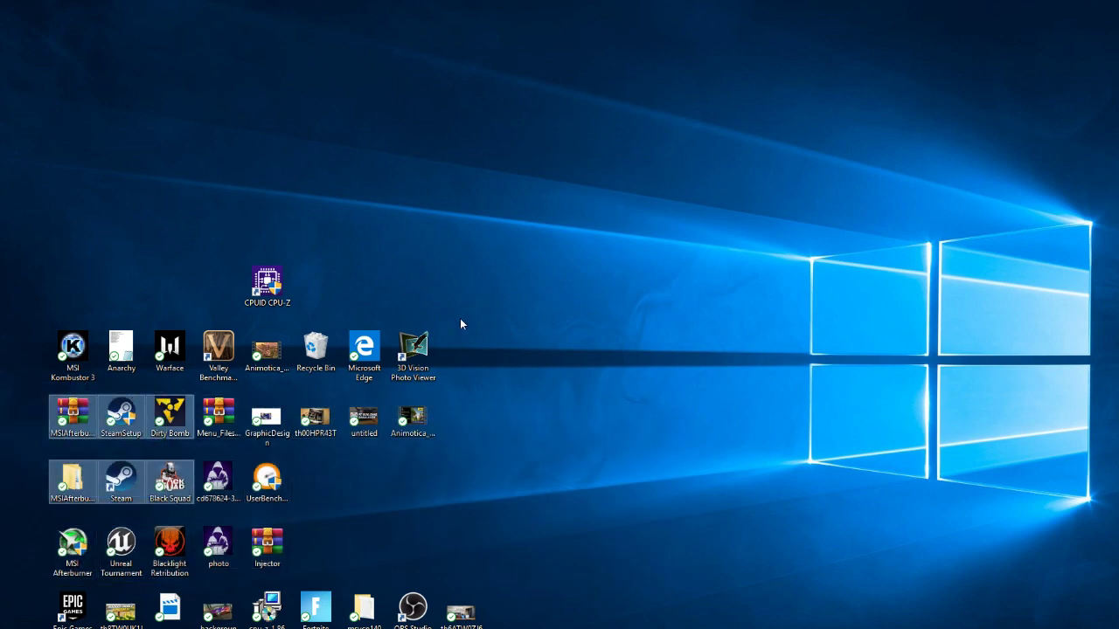
drag(460, 321, 79, 448)
drag(105, 451, 1, 518)
Step: Launch CPU-Z and move all desktop icons except the CPUID CPU-Z shortcut off the visible screen
click(780, 225)
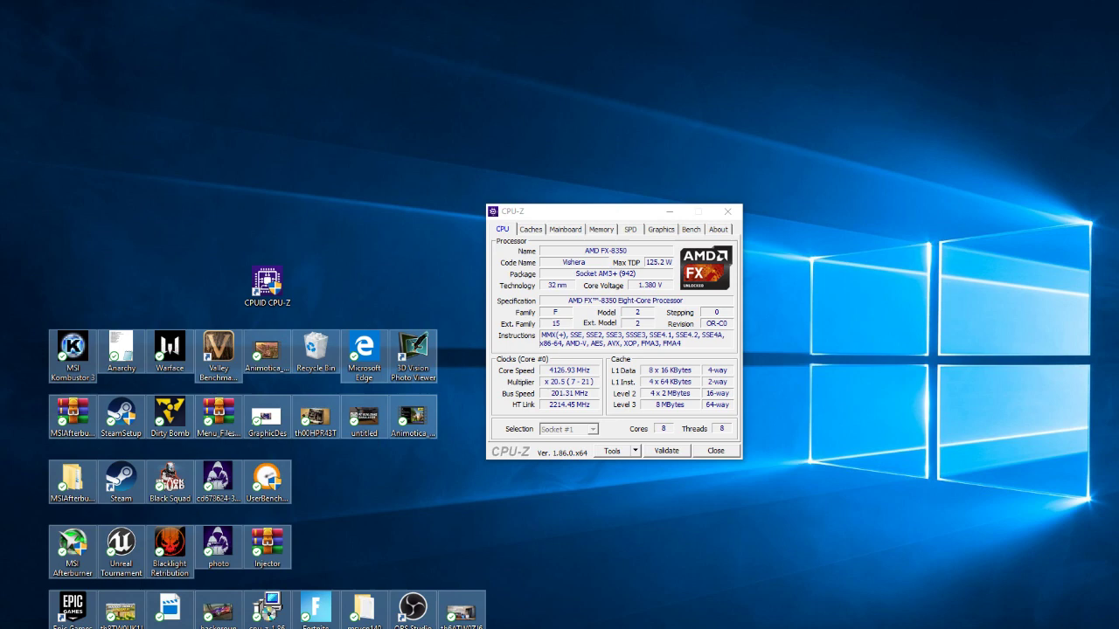
click(385, 271)
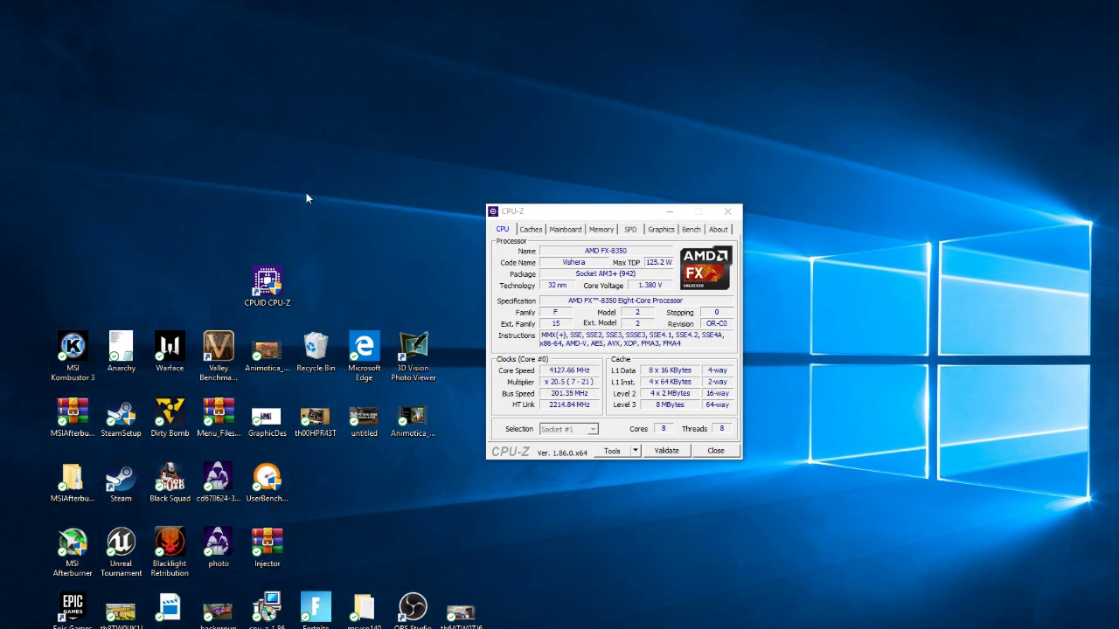
drag(453, 351, 62, 622)
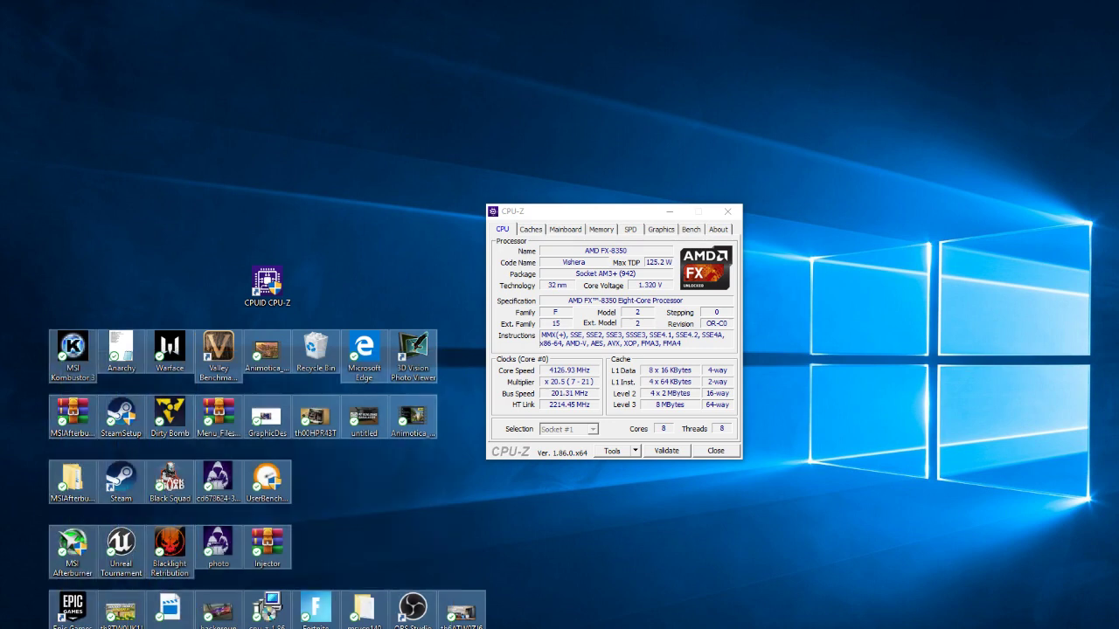
drag(62, 351, 0, 351)
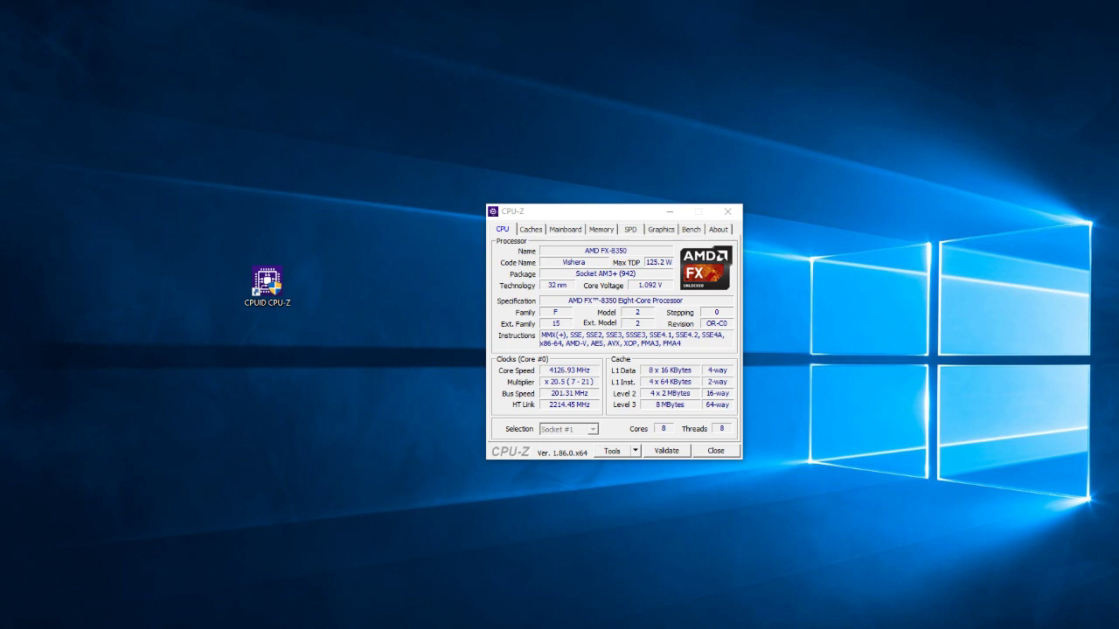
Step: Move the CPU-Z window higher and look through its graphics, benchmark and processor details, including the list of reference processors
drag(616, 219, 633, 105)
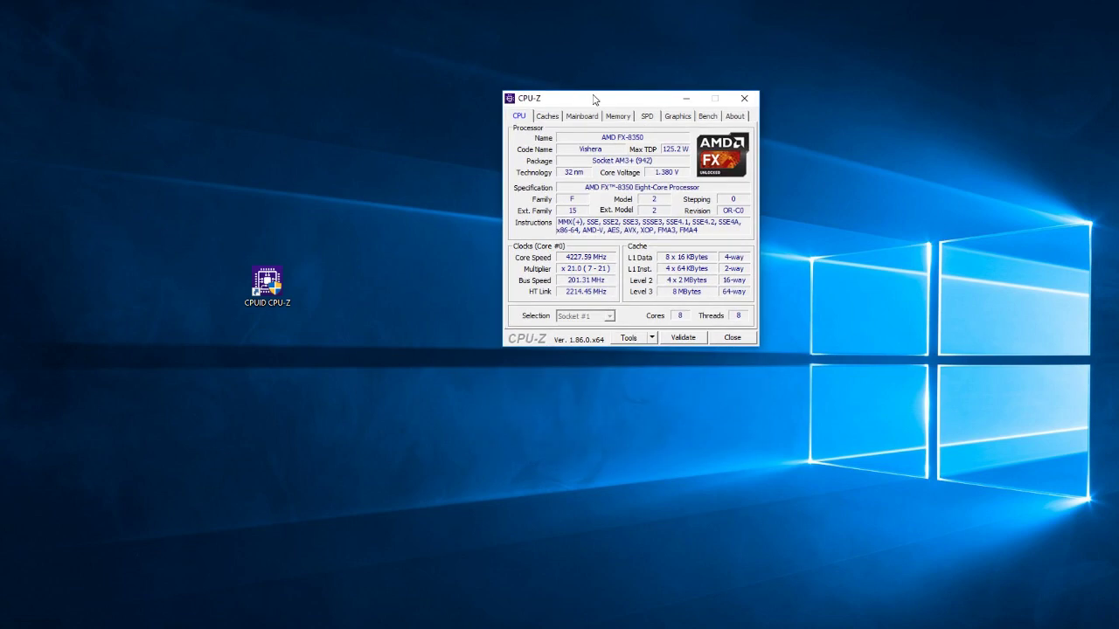
click(678, 116)
click(707, 116)
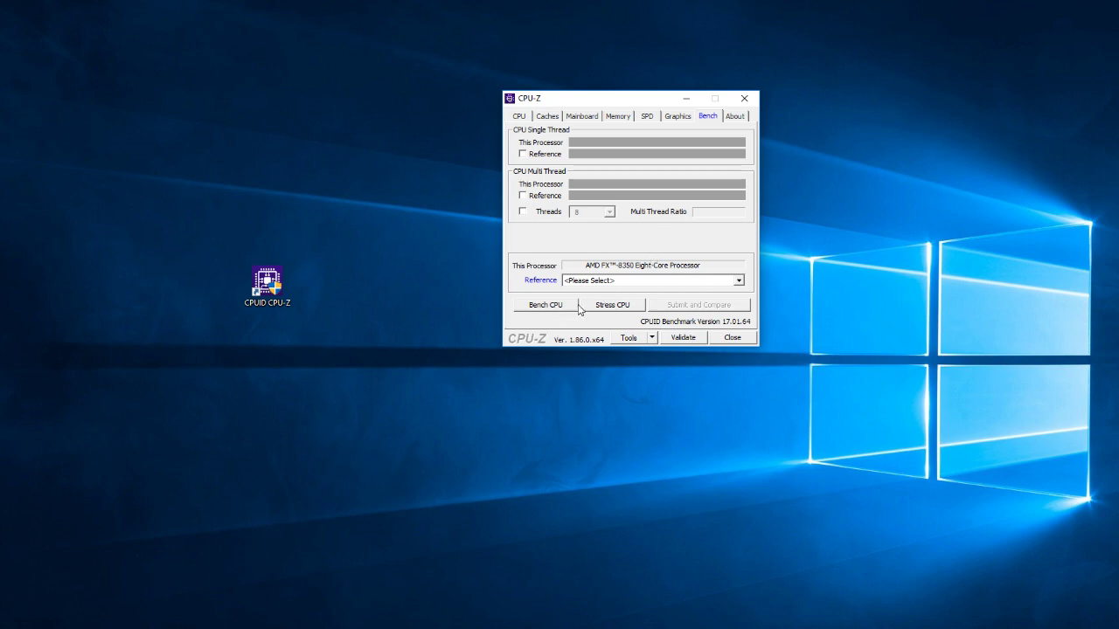
click(739, 280)
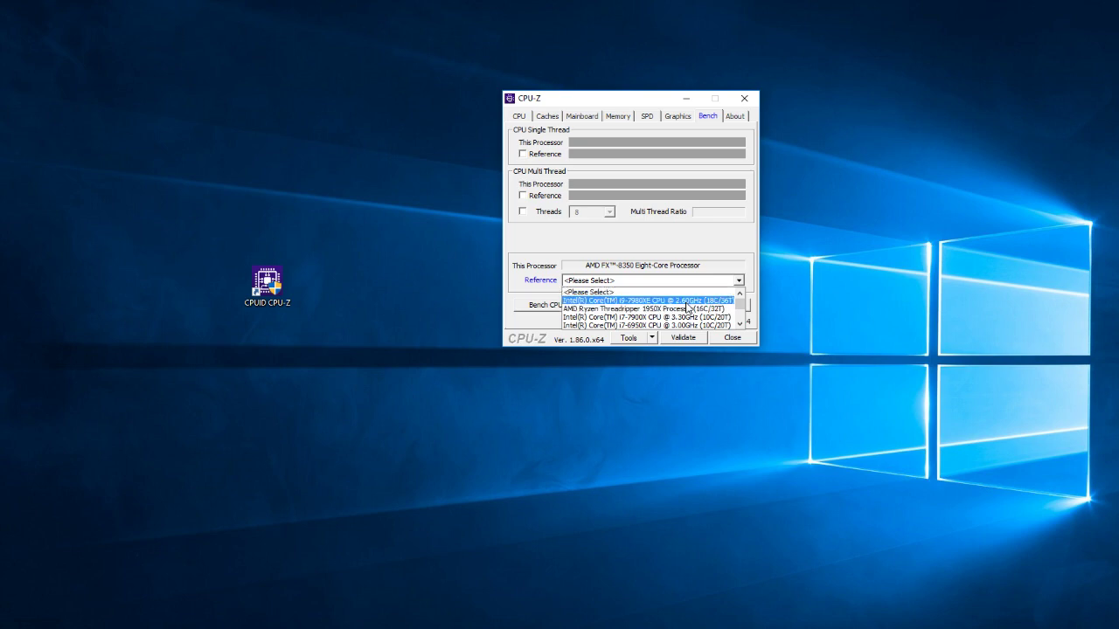
click(525, 116)
click(525, 116)
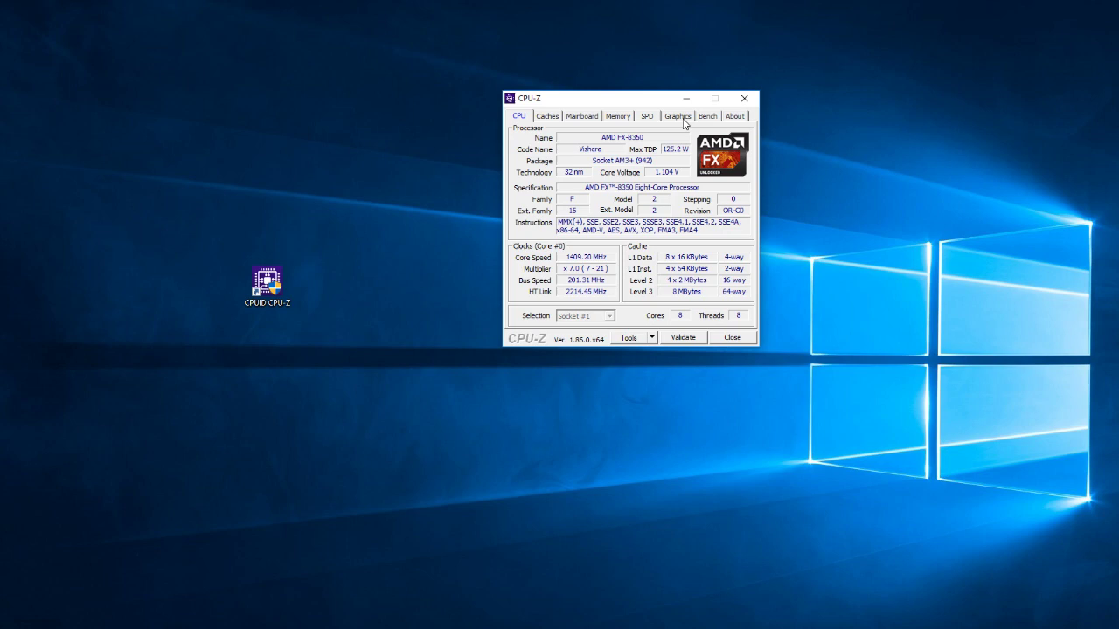
Step: Start the CPU stress test from the CPU-Z benchmark page
click(710, 117)
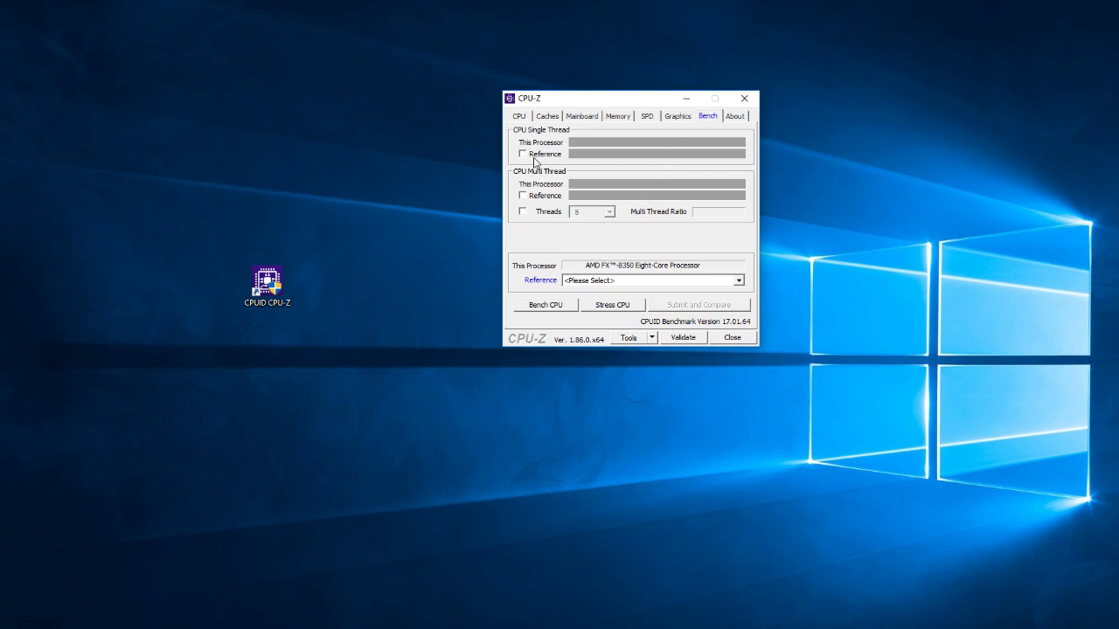
click(625, 306)
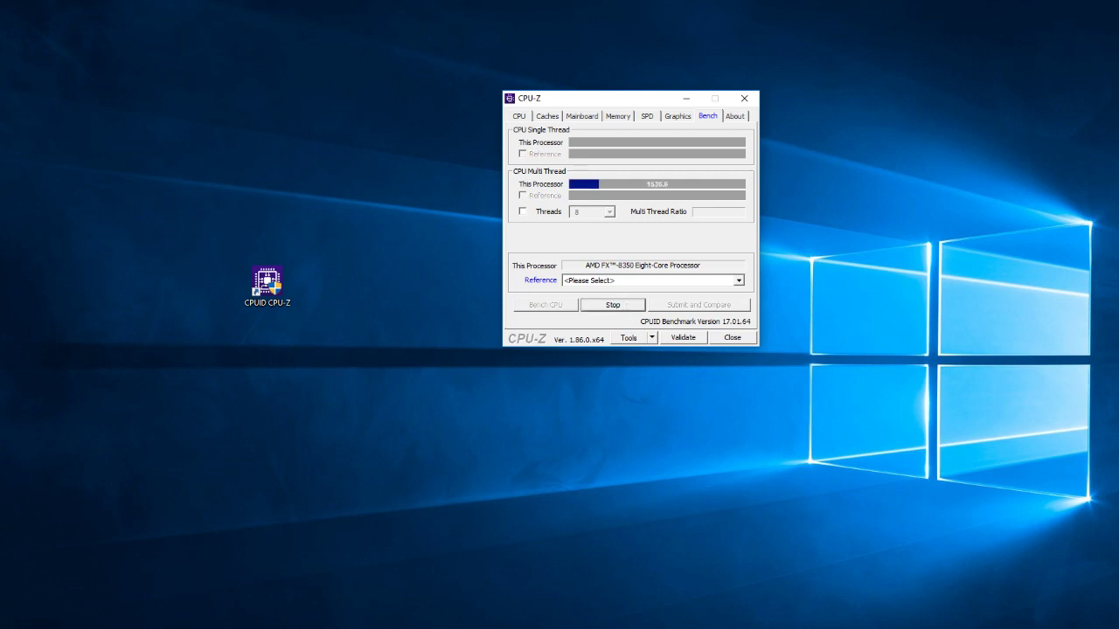
Step: Open Task Manager beside the CPU-Z window to monitor CPU utilization, and stop the running stress test
mouse_move(423, 628)
drag(585, 99, 445, 24)
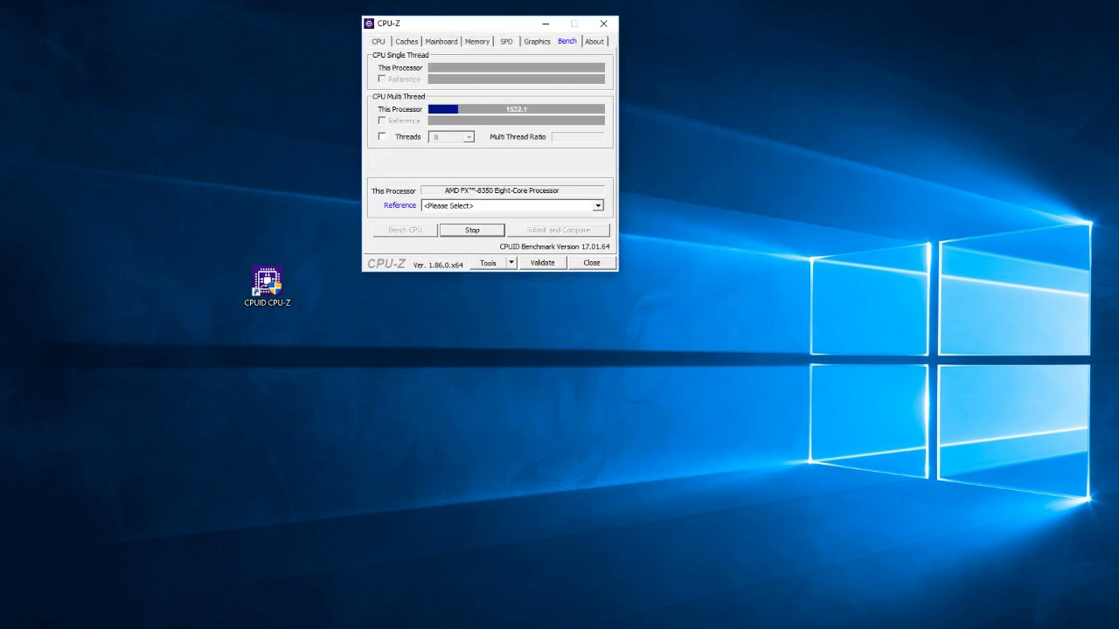
click(423, 628)
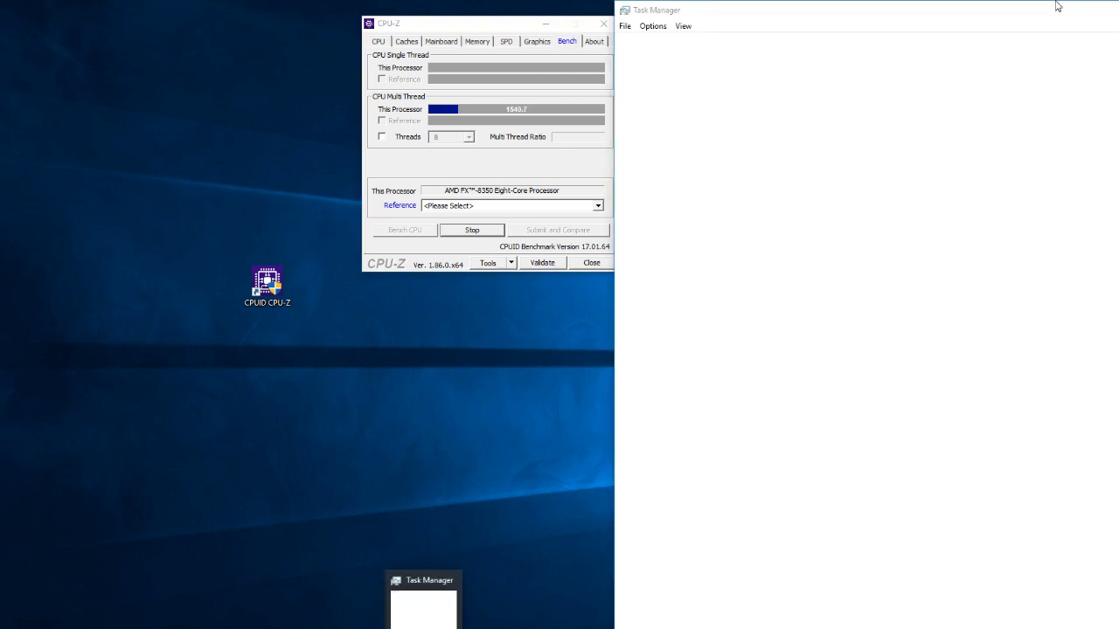
click(1060, 7)
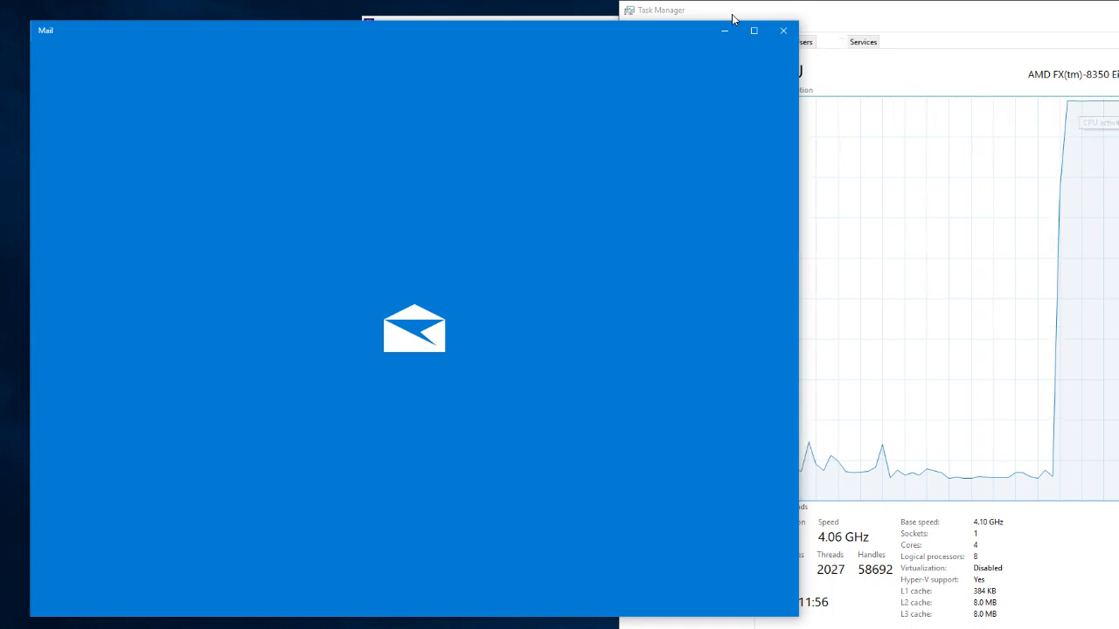
click(783, 30)
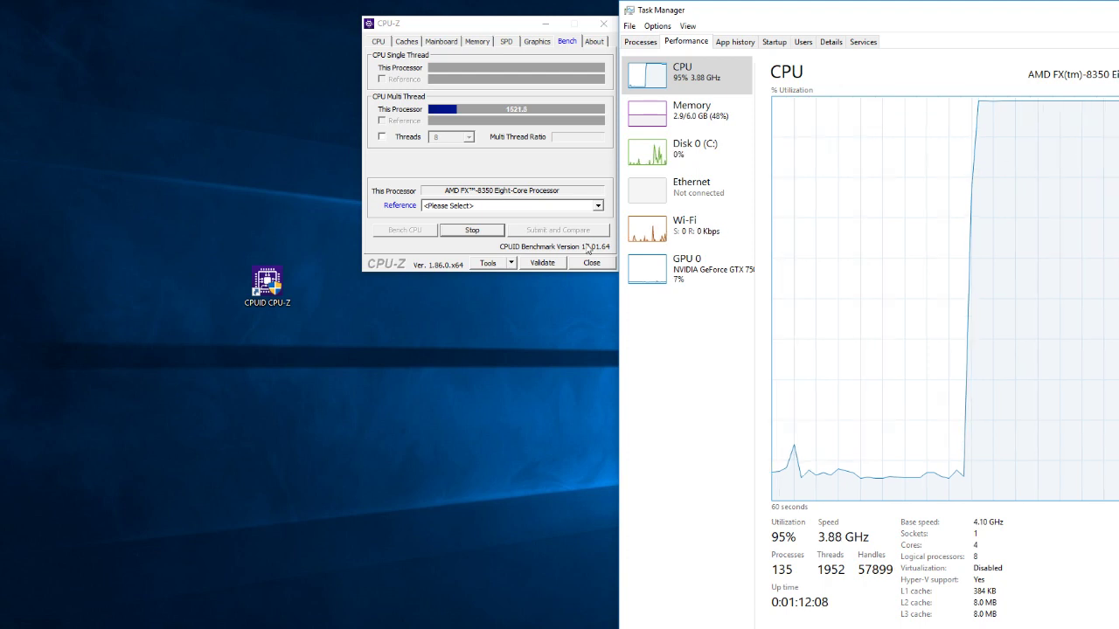
click(485, 238)
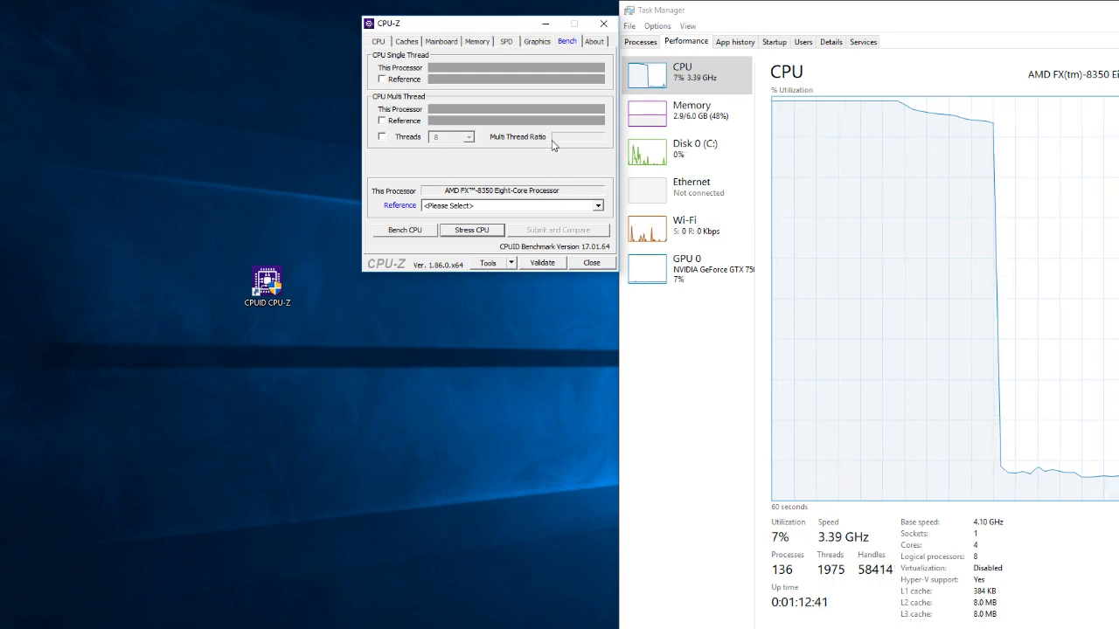
Step: View the graphics card and CPU cache details in CPU-Z and shift its window clear of Task Manager
click(537, 41)
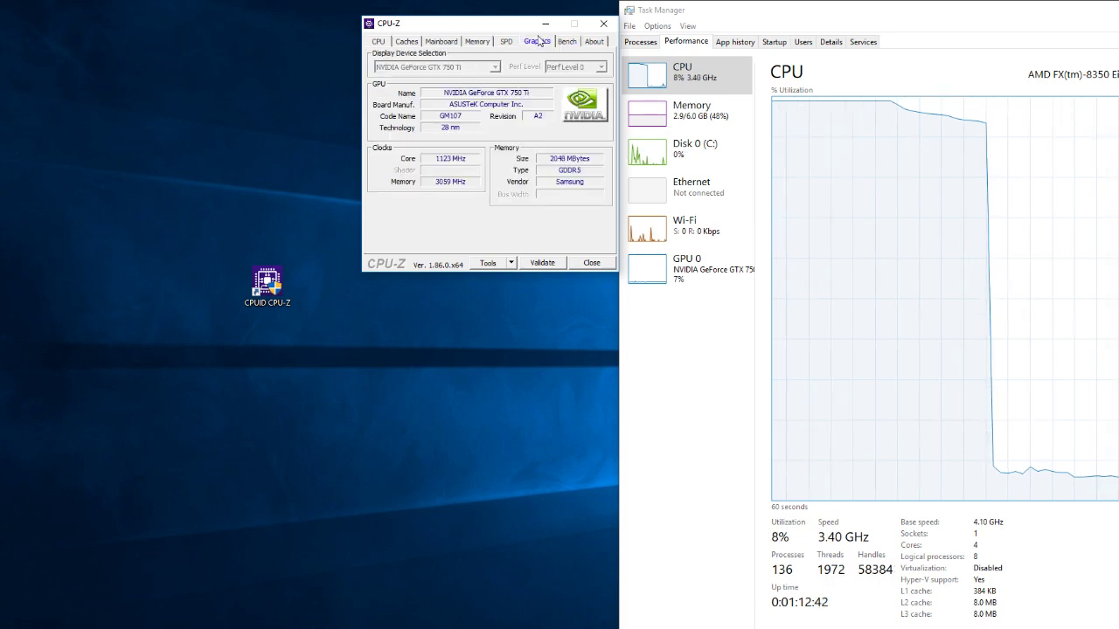
click(409, 42)
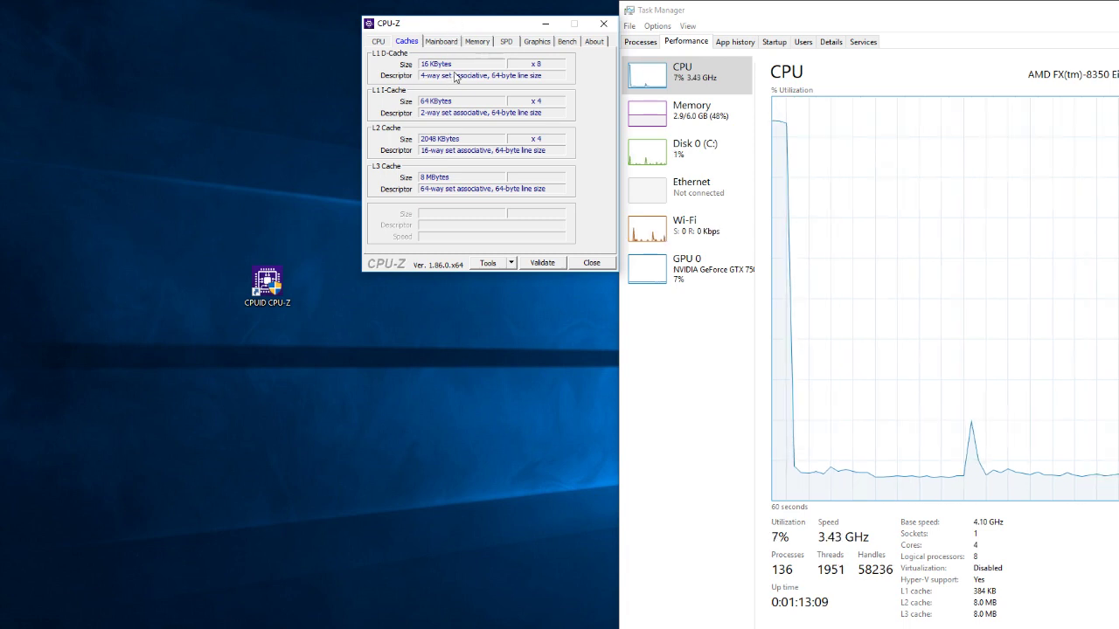
drag(481, 26, 450, 31)
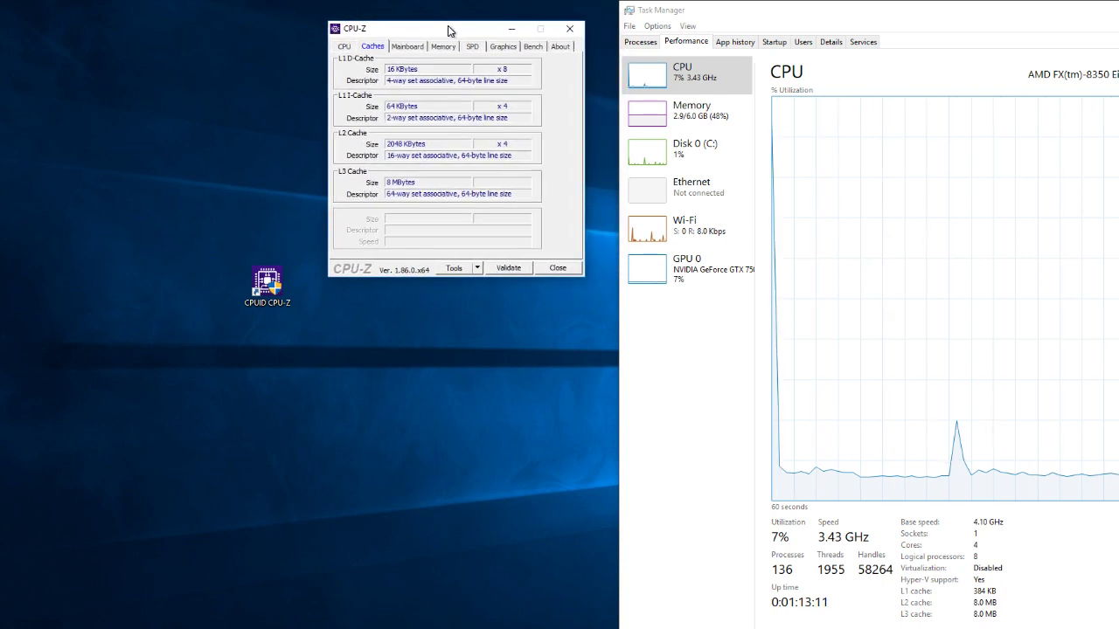